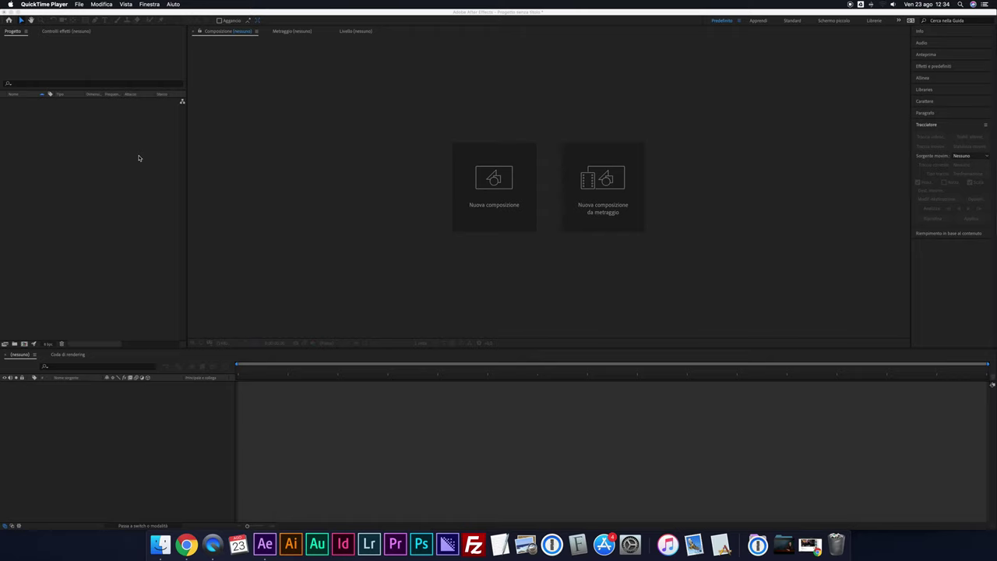
Import '20 ESSENTIAL CINEMATIC DRONE SHOTS!.mp4' from Downloads and create a new composition from it.
left_click(784, 544)
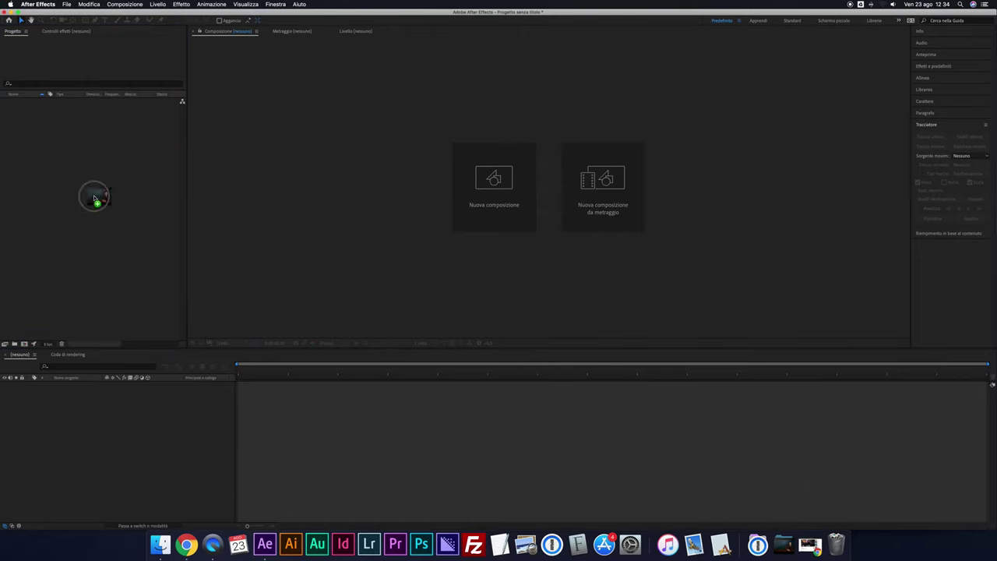
left_click_drag(781, 515, 94, 198)
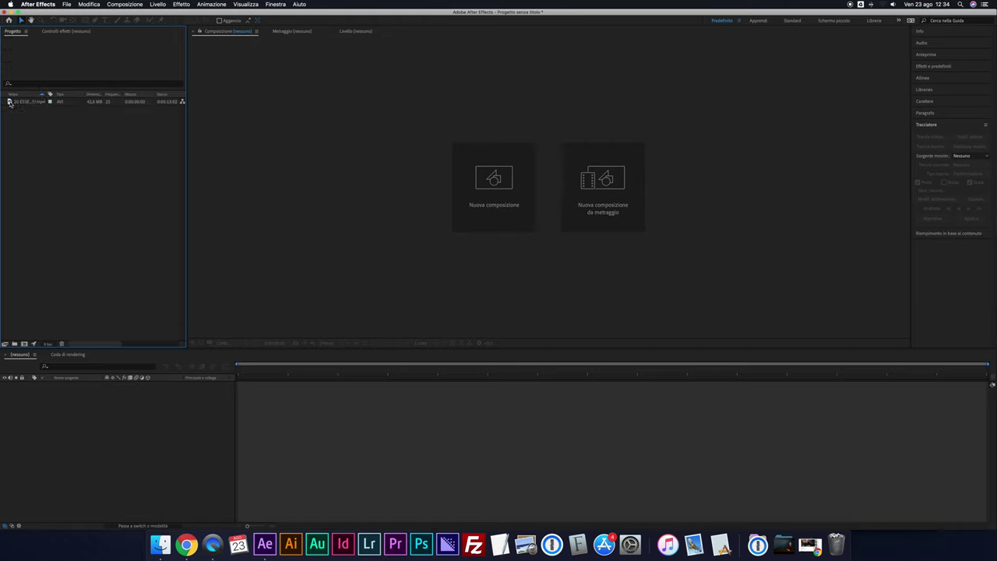
left_click_drag(10, 103, 263, 393)
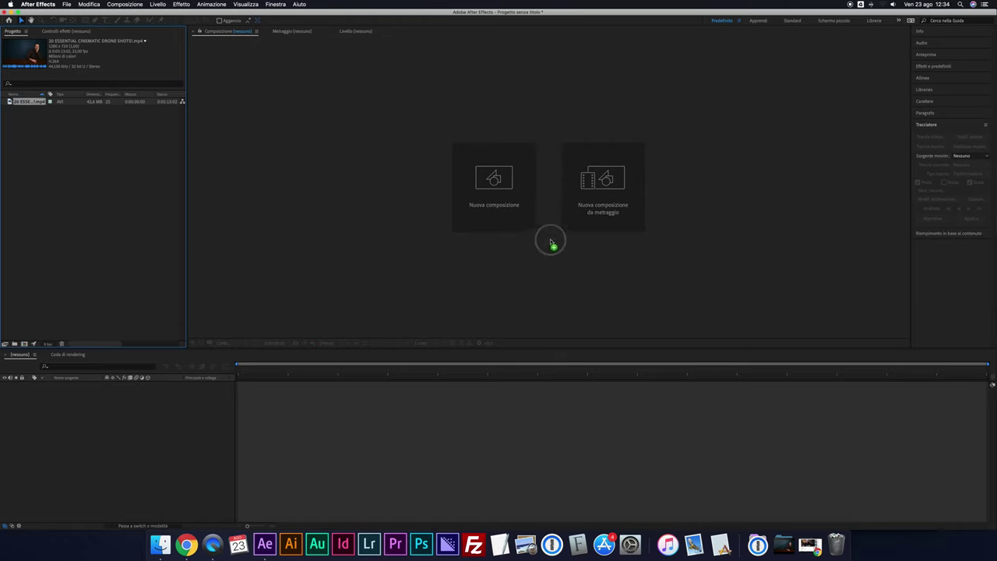
left_click_drag(263, 393, 608, 209)
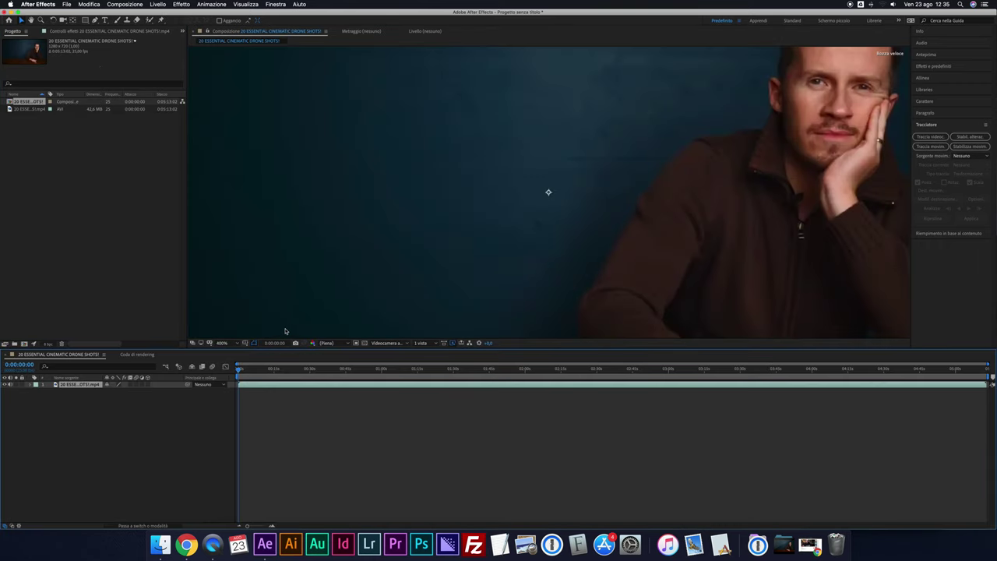
Fit the frame in the viewer and trim the clip to start at the Phantom 4 mountain shot.
left_click(222, 343)
left_click(237, 356)
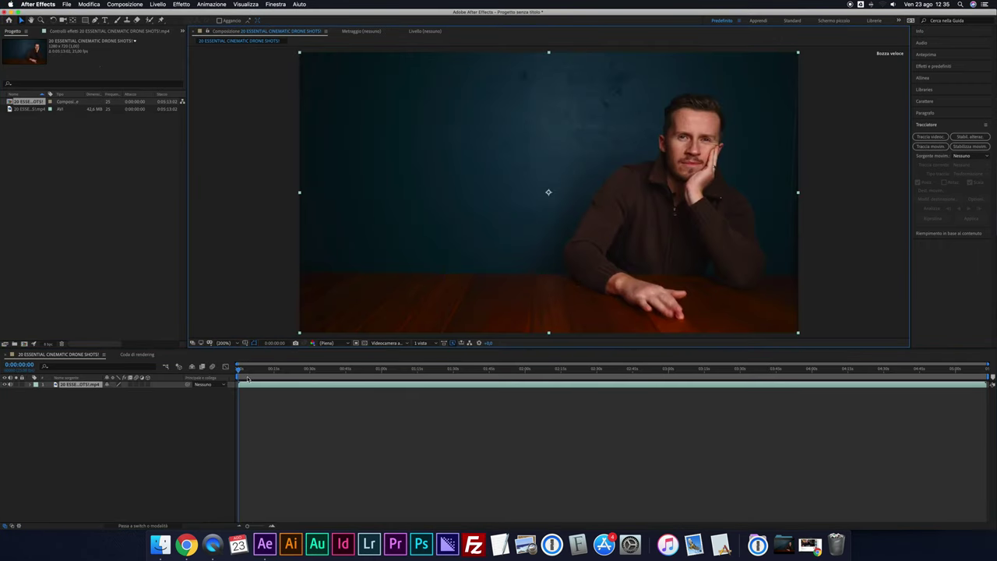
left_click_drag(239, 368, 456, 377)
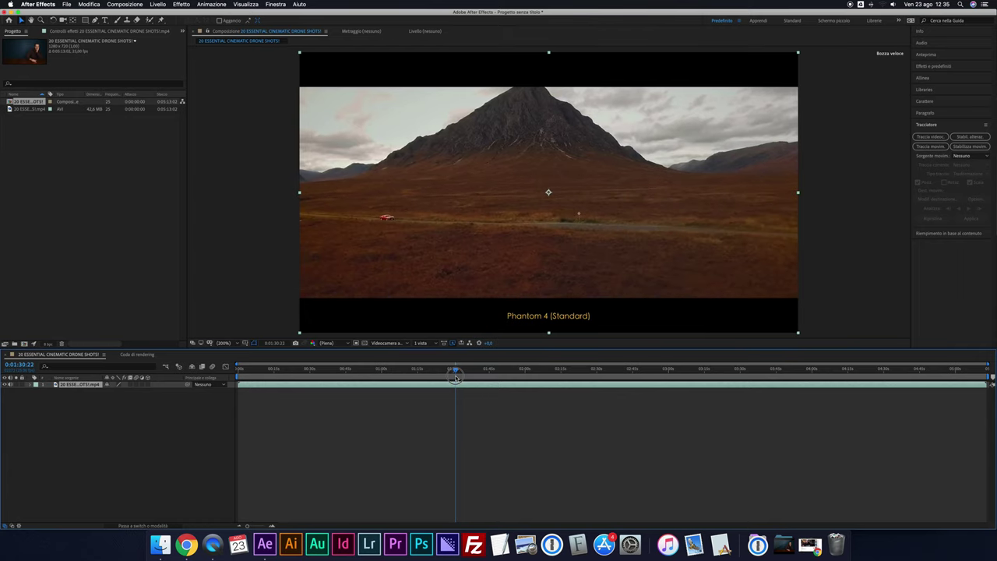
left_click_drag(456, 377, 458, 378)
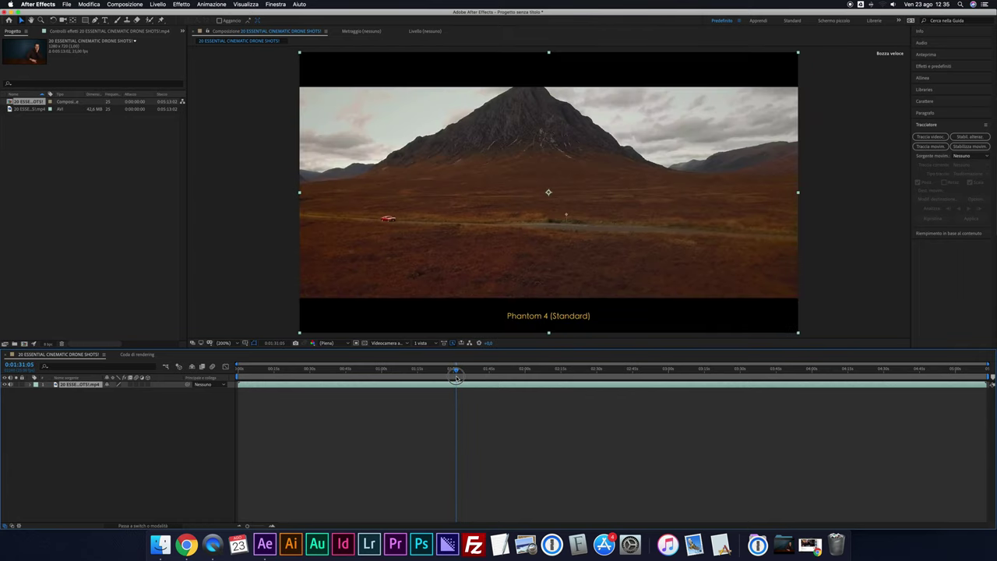
mouse_move(248, 386)
left_mouse_down()
mouse_move(451, 386)
mouse_move(485, 371)
left_mouse_up()
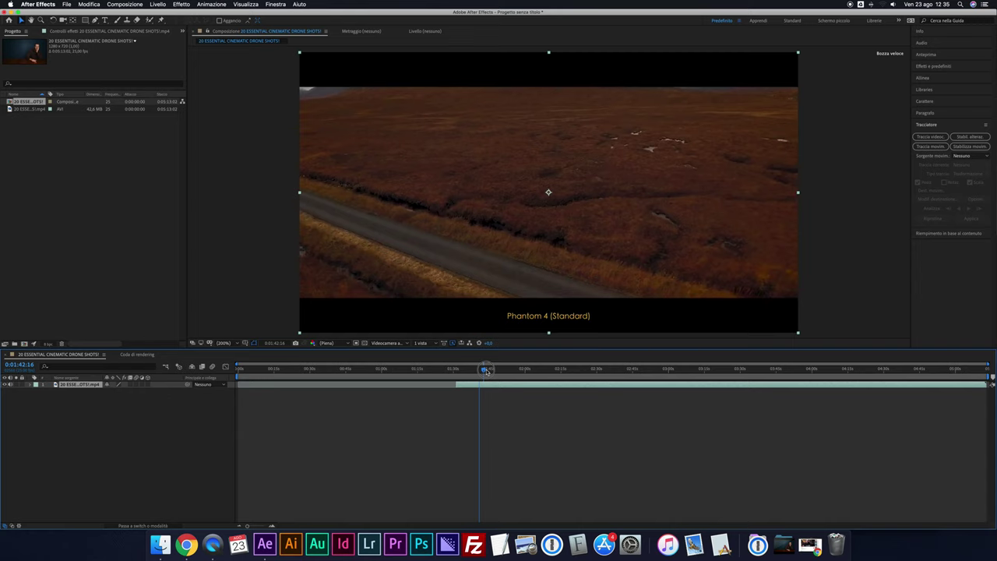
Trim the clip's end at the red-car close-up and set the work area to that stretch.
left_click_drag(485, 371, 474, 371)
left_click_drag(985, 385, 475, 386)
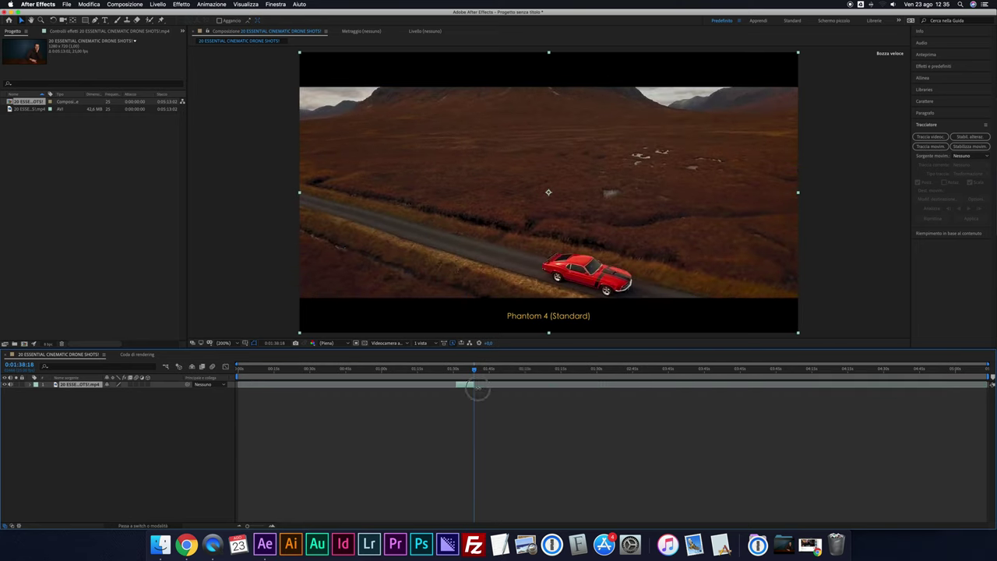
left_click_drag(989, 366, 475, 368)
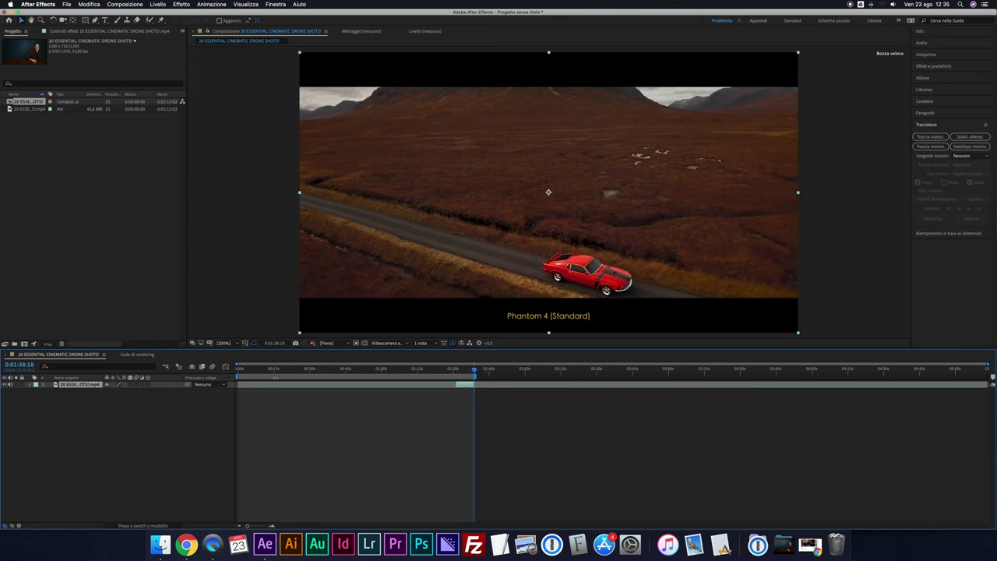
left_click_drag(237, 368, 453, 378)
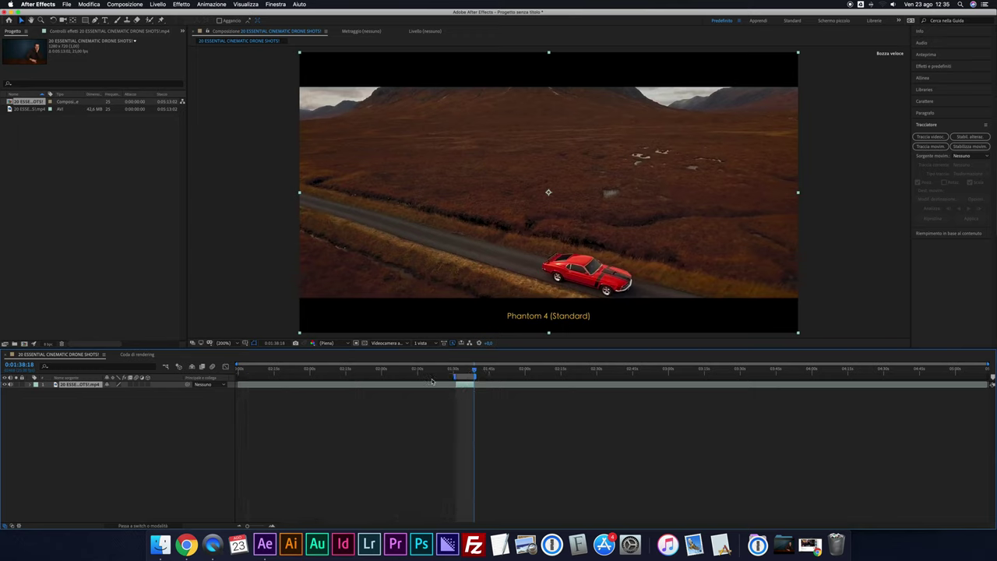
left_click(124, 4)
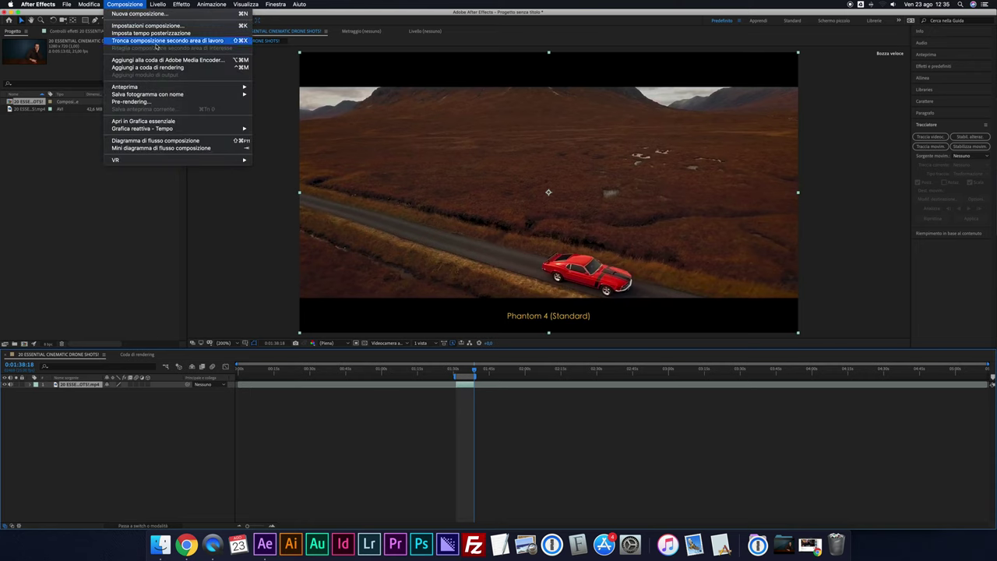
Trim the composition to the work area and preview the shot starting at 01:31:05.
left_click(149, 40)
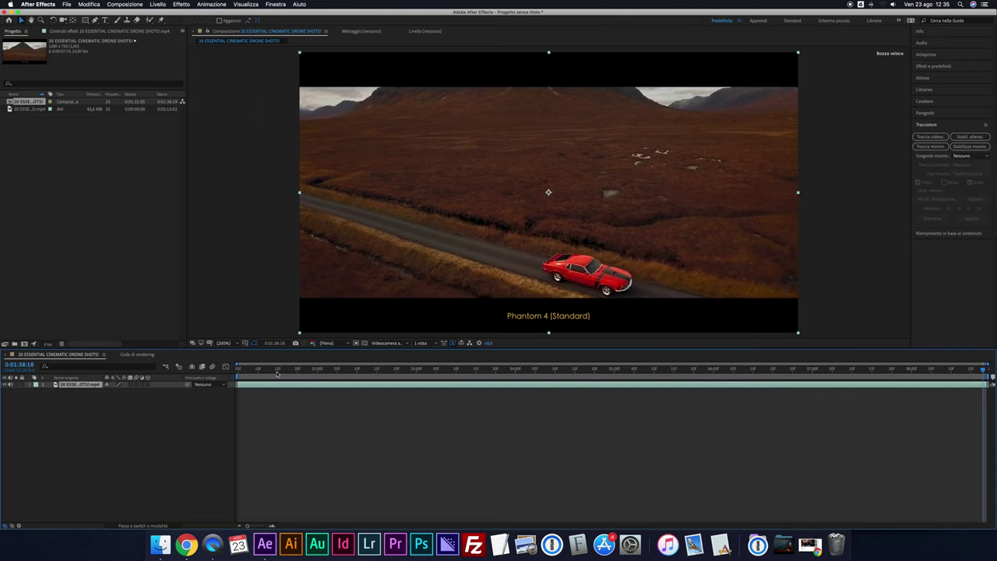
key("space")
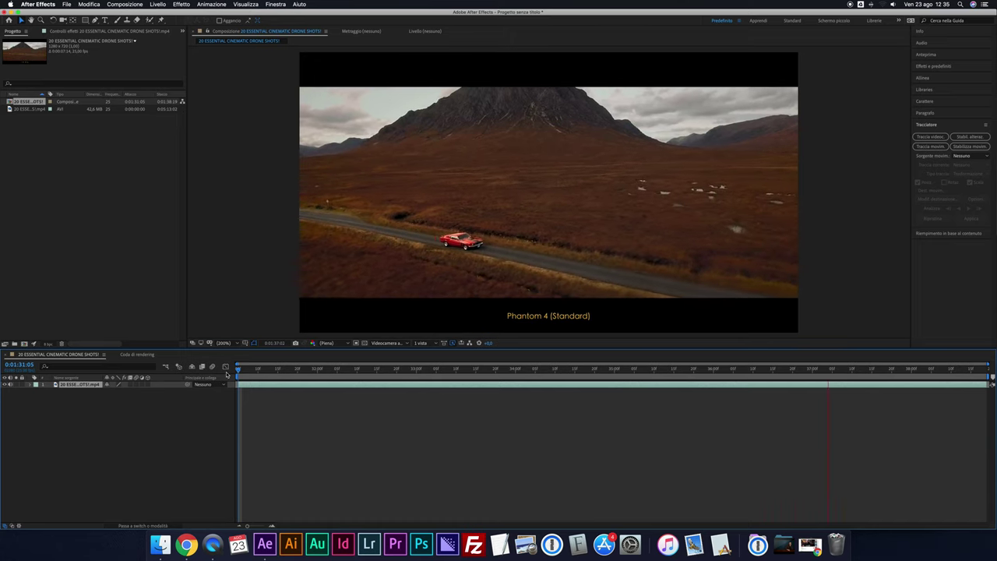
left_click(303, 82)
left_click(125, 4)
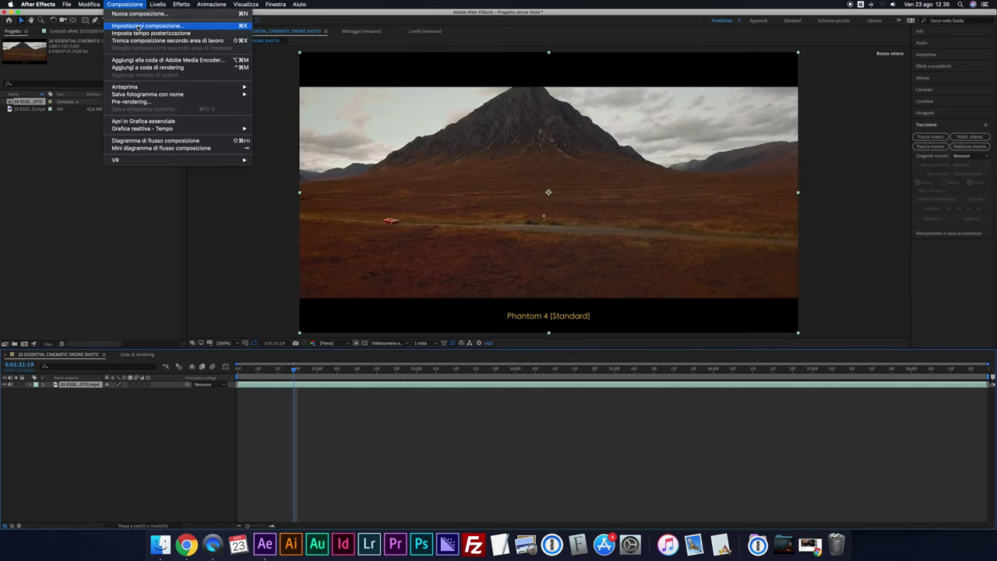
Change the composition frame to 1280×540 and preview it zoomed out.
left_click(138, 27)
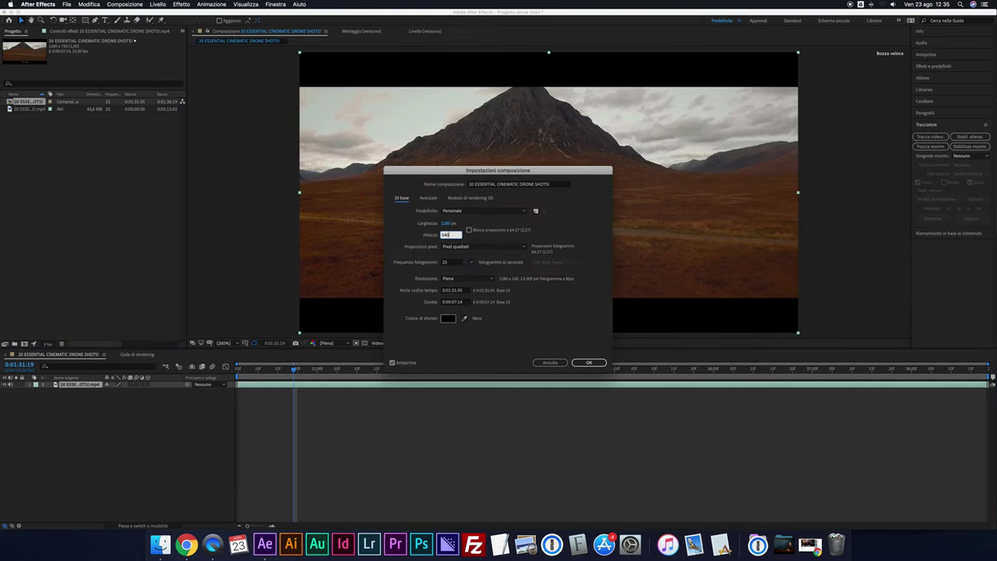
left_click(589, 362)
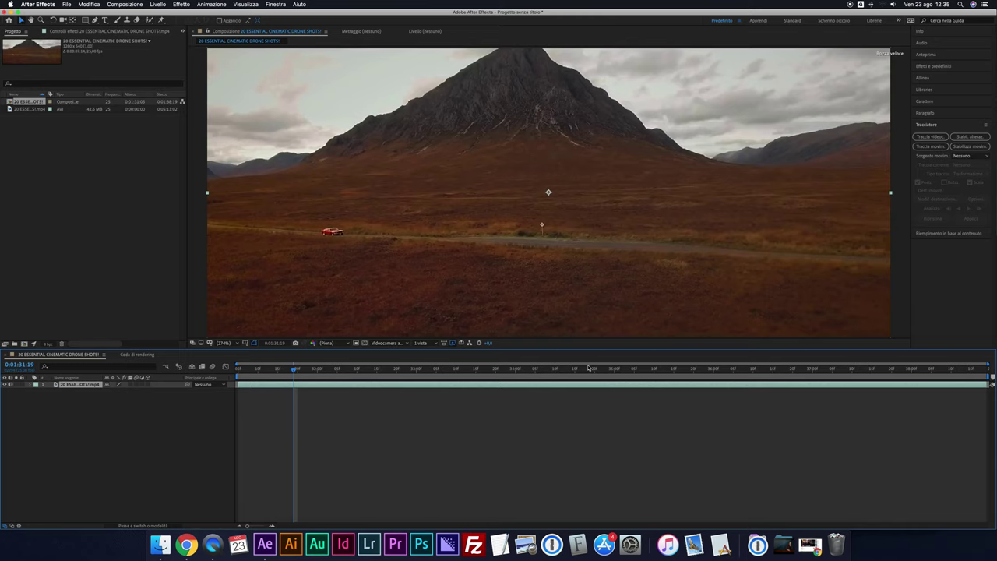
key("comma")
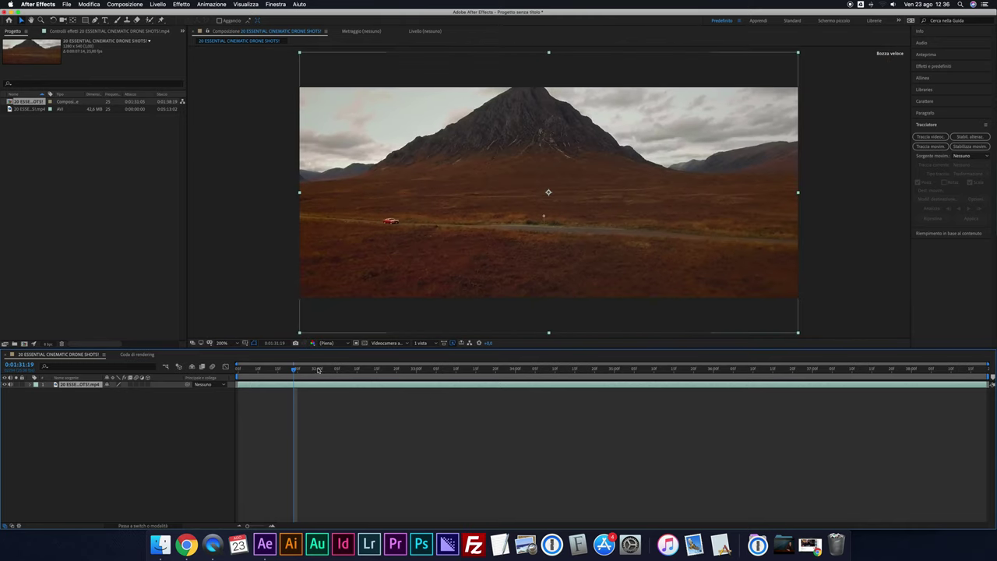
key("space")
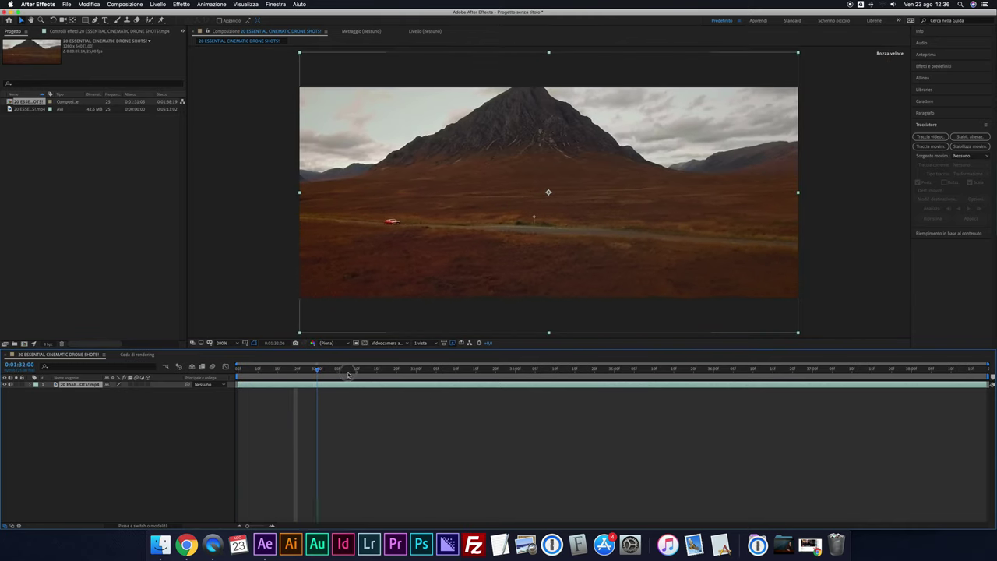
Trim the clip's out point to 01:37:18 and re-trim the composition to the work area.
left_click_drag(471, 379, 828, 378)
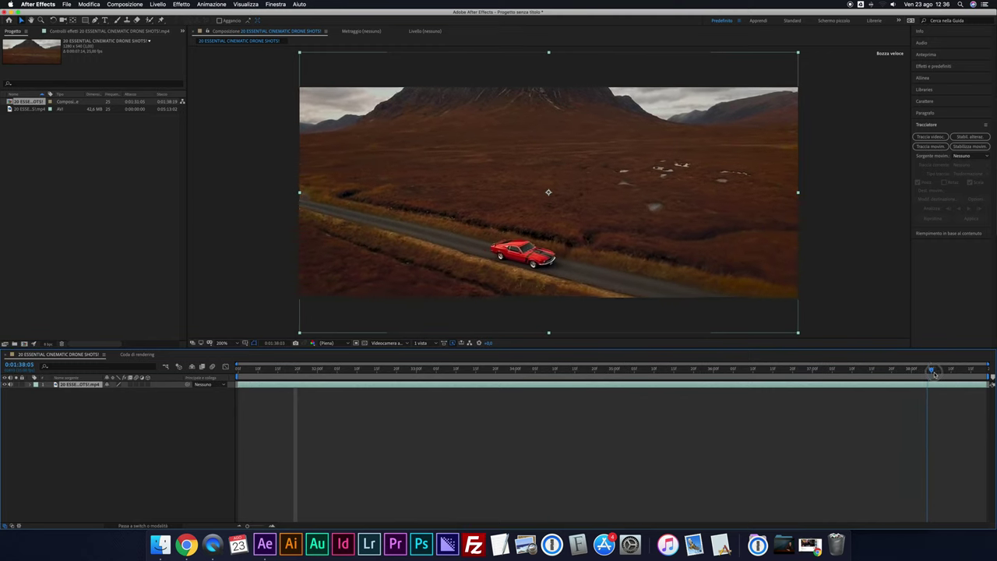
mouse_move(927, 378)
left_mouse_down()
mouse_move(715, 387)
mouse_move(884, 379)
left_mouse_up()
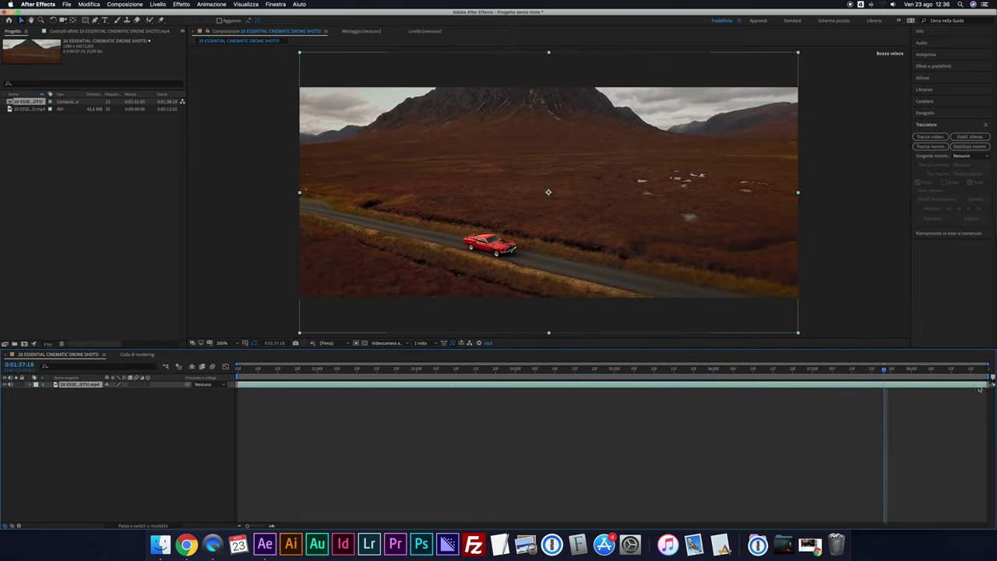
left_click_drag(990, 385, 883, 389)
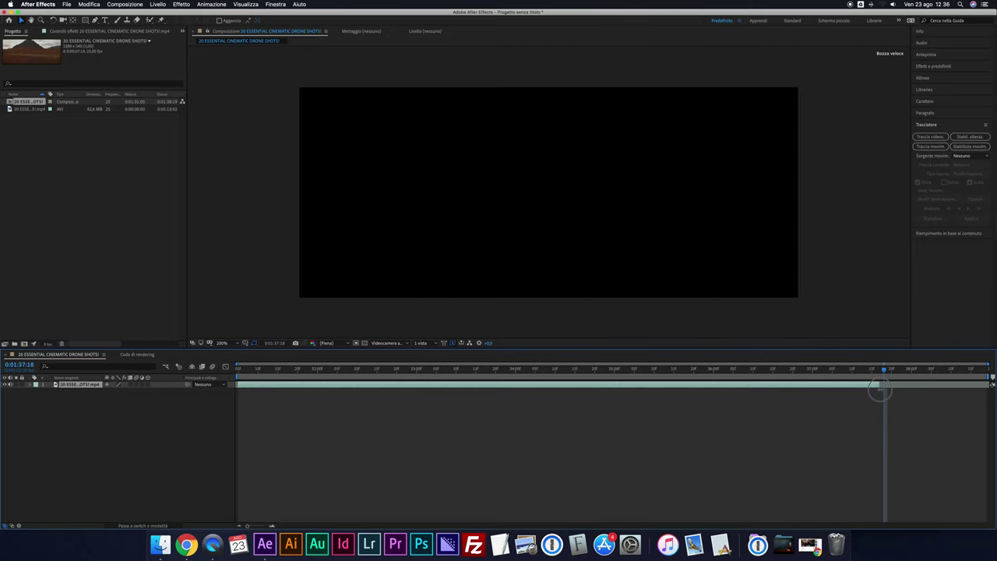
left_click_drag(884, 388, 881, 387)
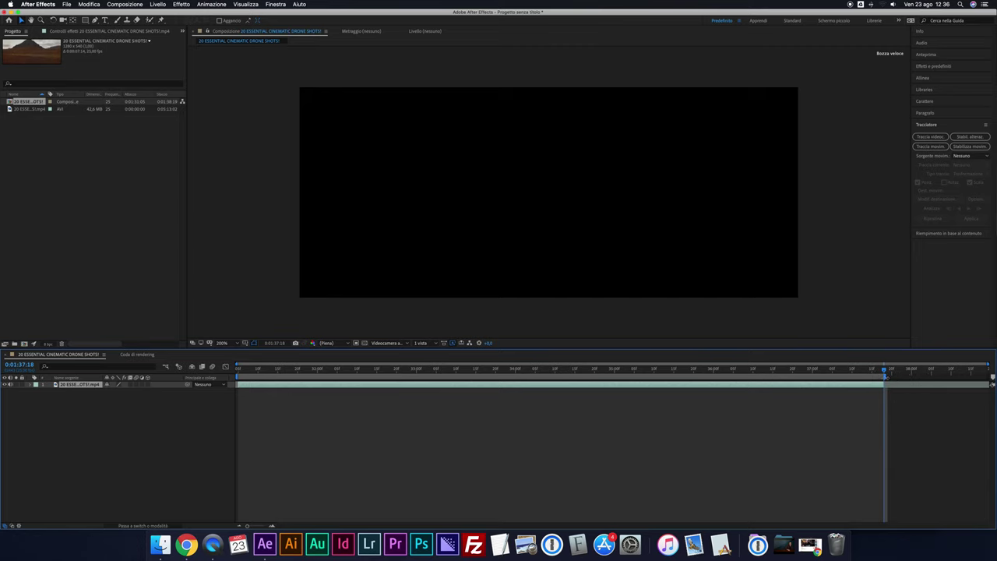
left_click(124, 4)
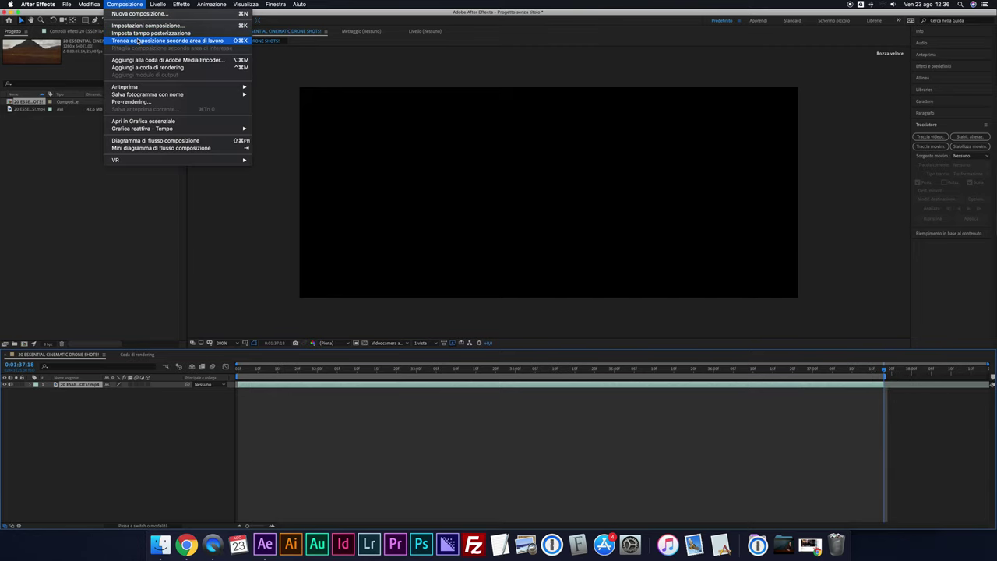
left_click(156, 40)
left_click_drag(505, 378, 238, 371)
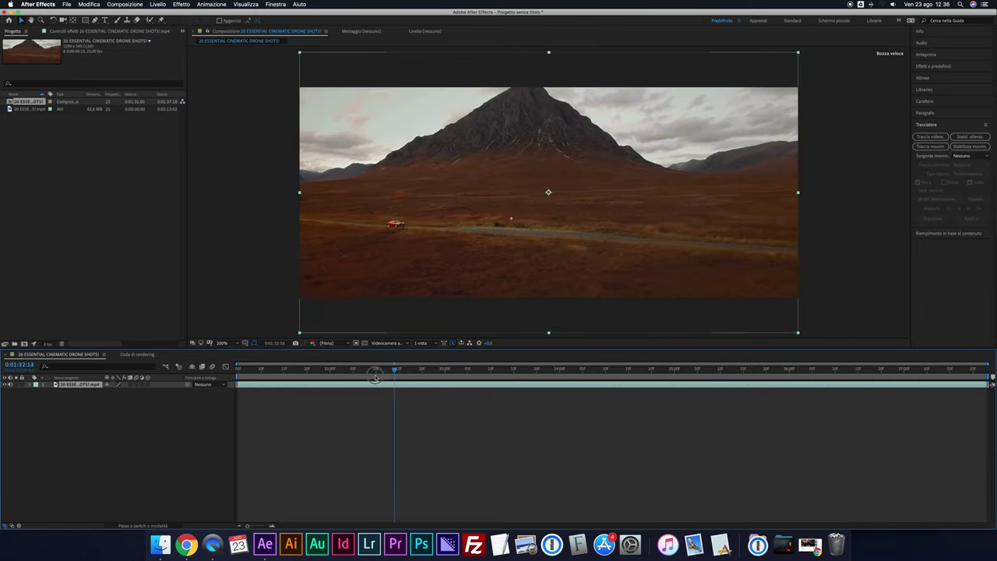
Add a text layer reading 'TRACKING' above the mountain.
left_click(304, 414)
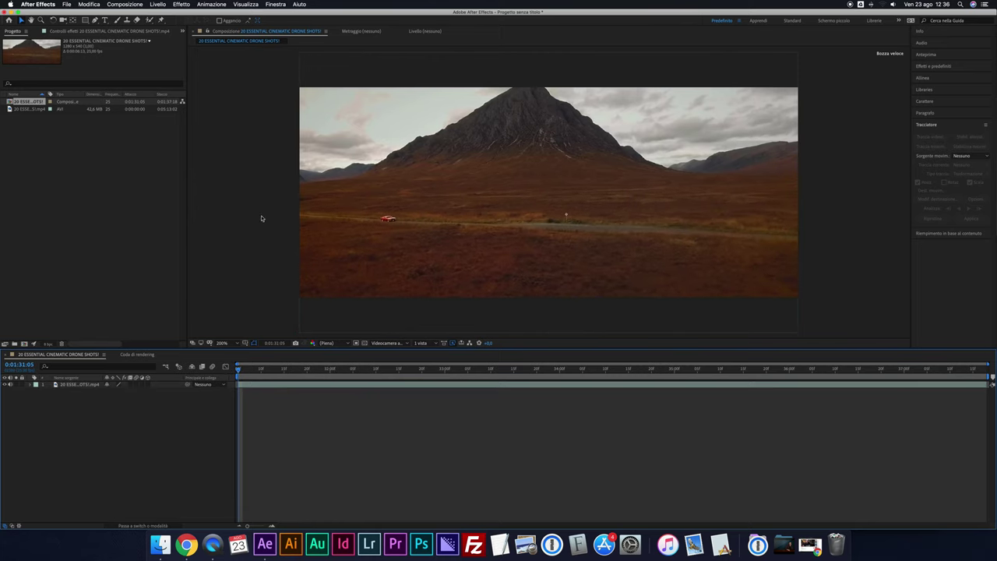
left_click(105, 20)
left_click(459, 172)
type("TRACKING")
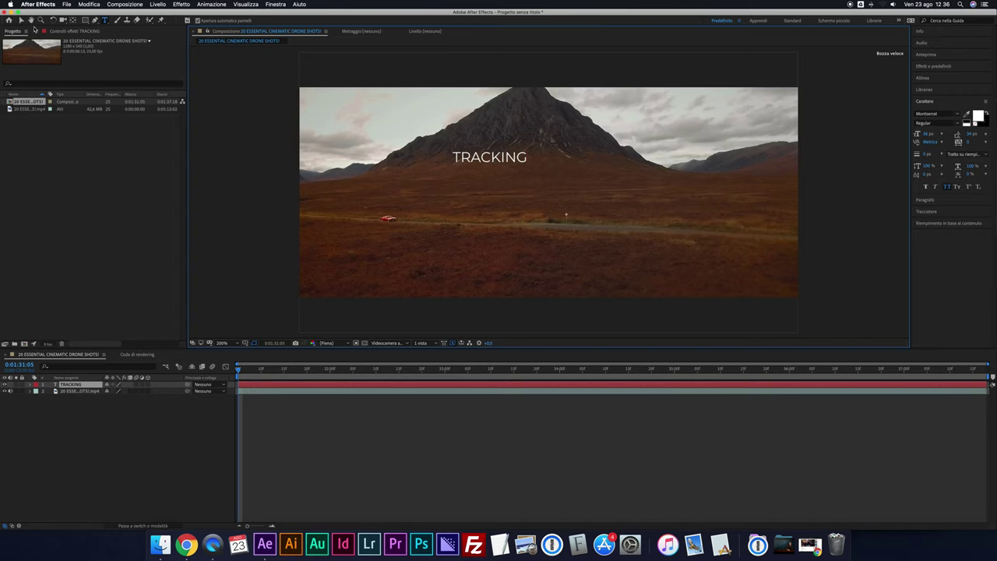
Move the TRACKING text slightly down and right, then clear the layer selection.
left_click(21, 20)
left_click_drag(507, 169, 580, 206)
left_click(575, 237)
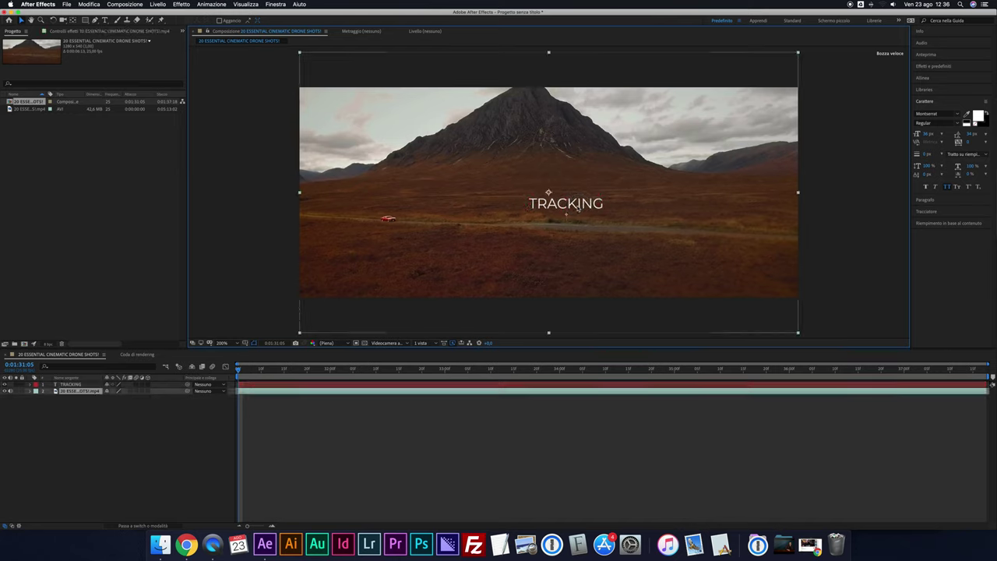
left_click(616, 456)
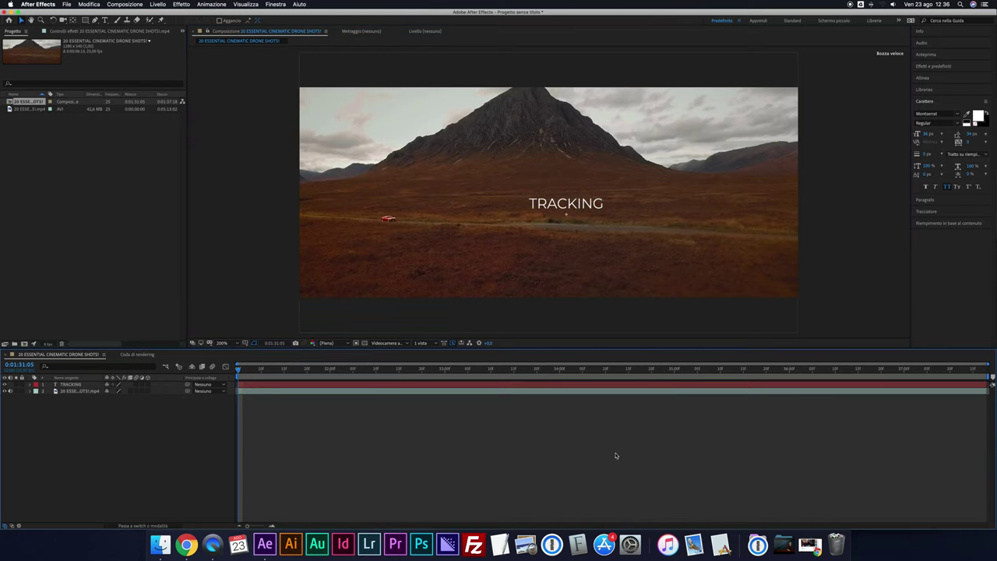
Add a null object layer, NULL 1, to the composition.
right_click(108, 439)
mouse_move(156, 443)
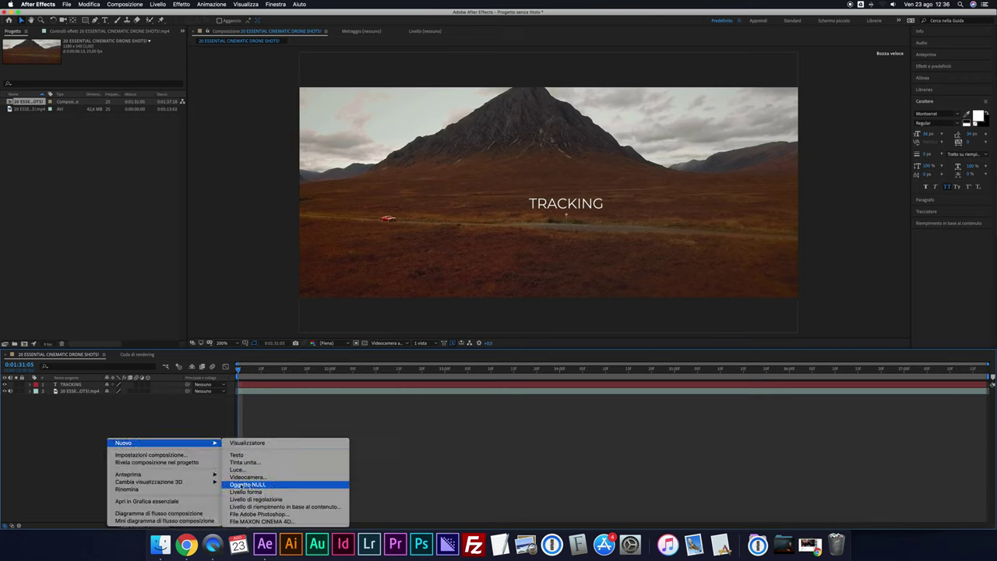
left_click(257, 485)
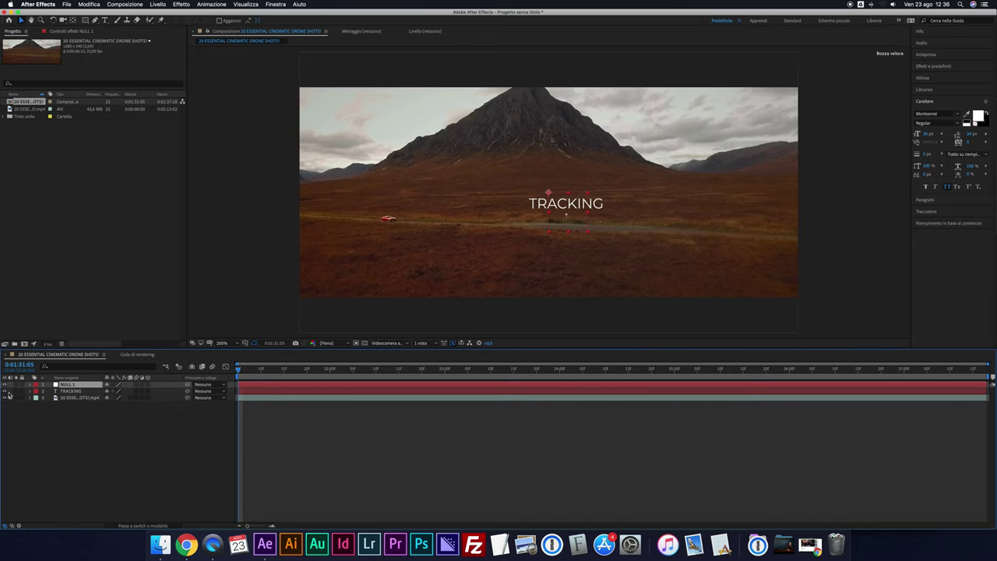
Hide the TRACKING text layer, zoom the view to 400% and show the Tracker panel.
left_click(5, 392)
key("period")
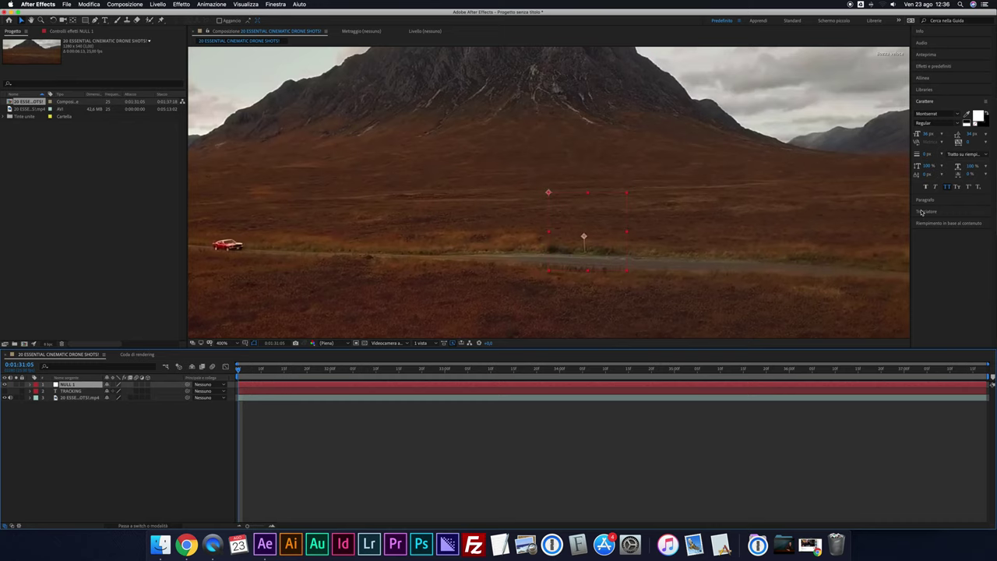
left_click(925, 212)
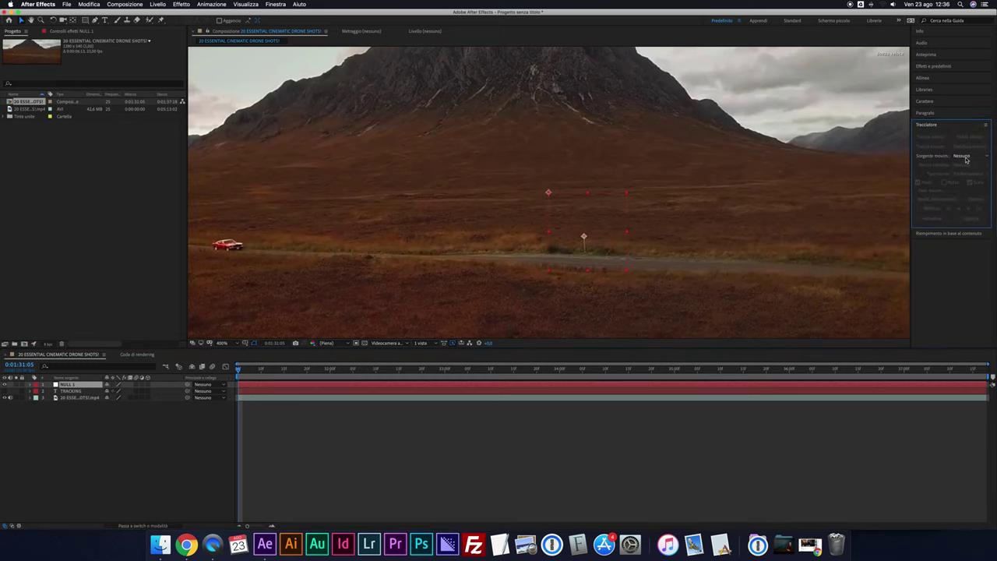
Set the drone mp4 layer as motion source and start a new track in its 200% Layer view.
left_click(966, 156)
left_click(940, 192)
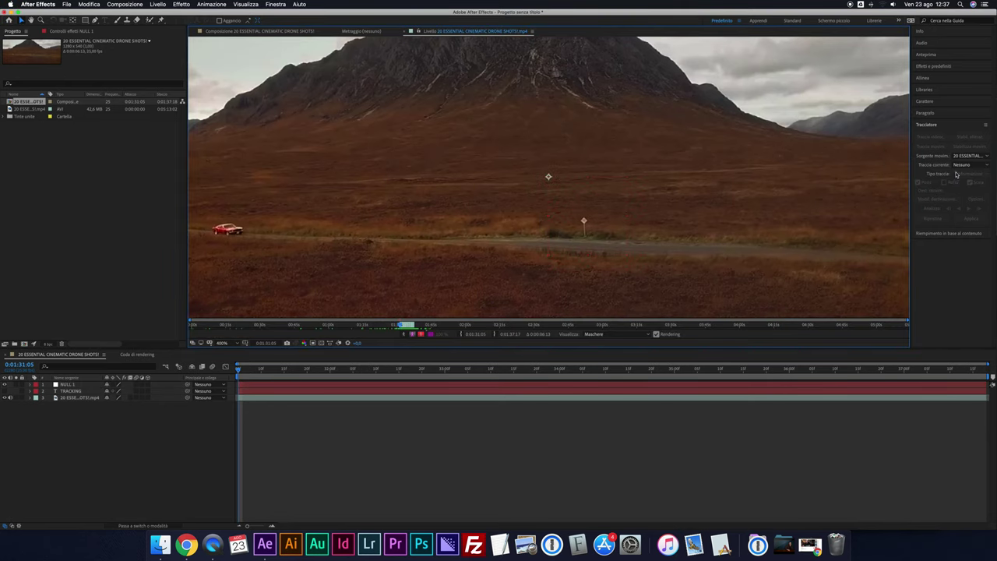
left_click(949, 168)
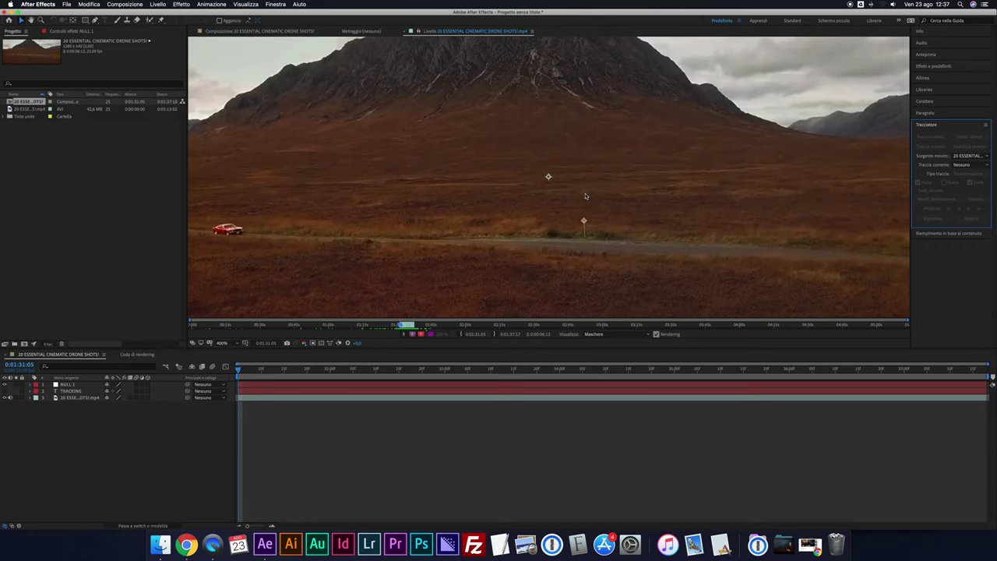
key("comma")
left_click(579, 206)
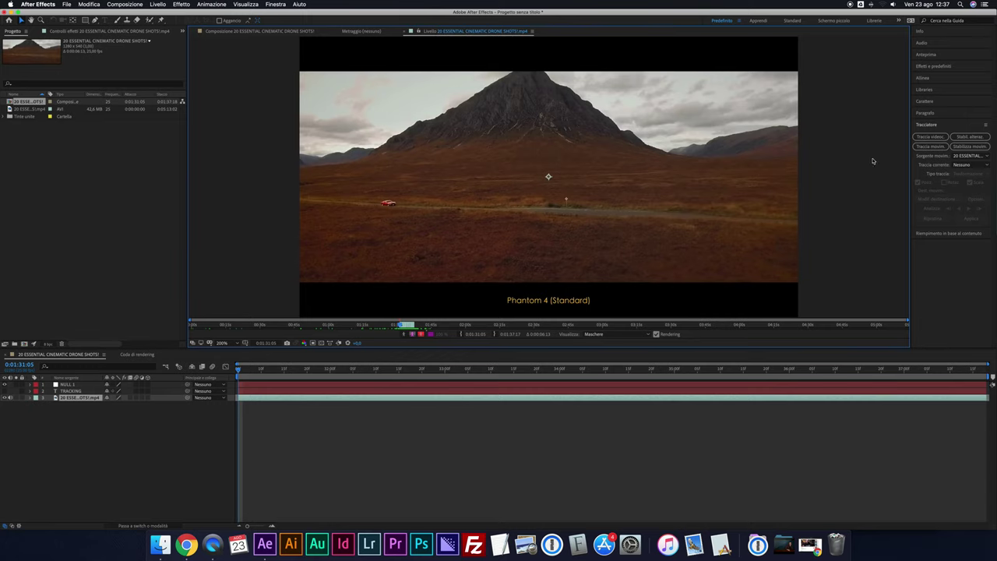
left_click(930, 146)
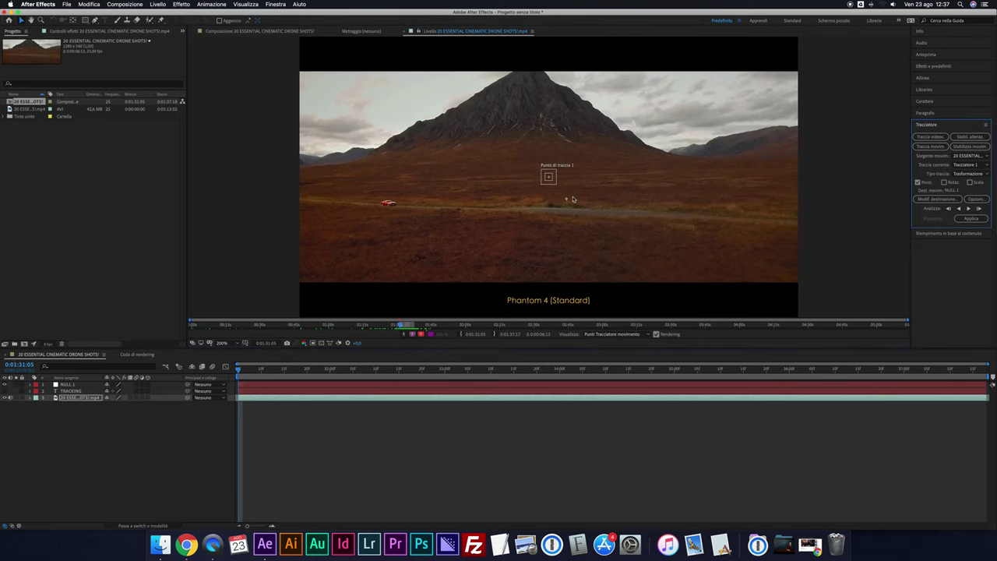
Place both track points on the roadside signpost and analyse the track forward to the clip's end.
key("period")
key("period")
key("comma")
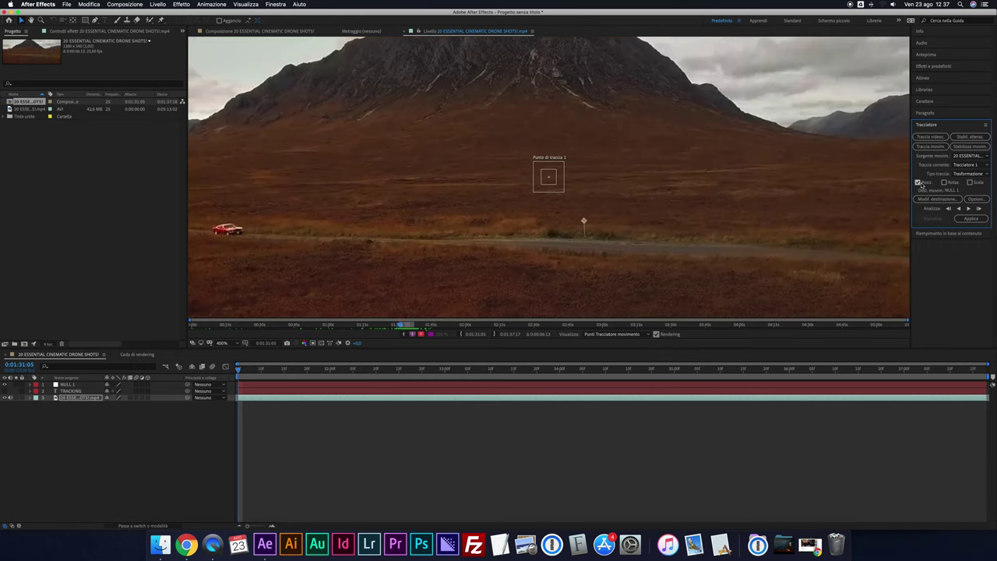
left_click_drag(549, 177, 580, 221)
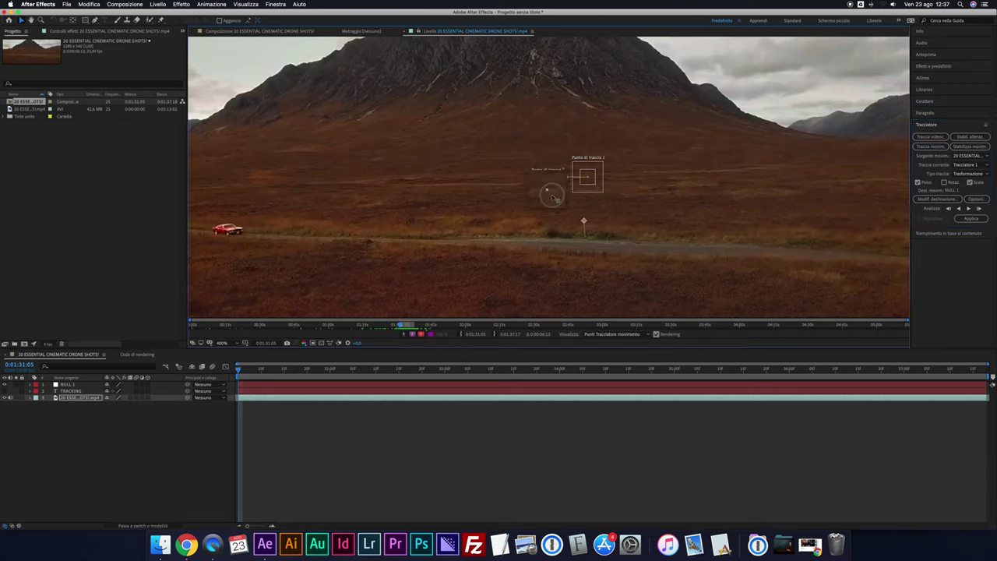
left_click_drag(581, 221, 584, 221)
left_click_drag(592, 180, 586, 222)
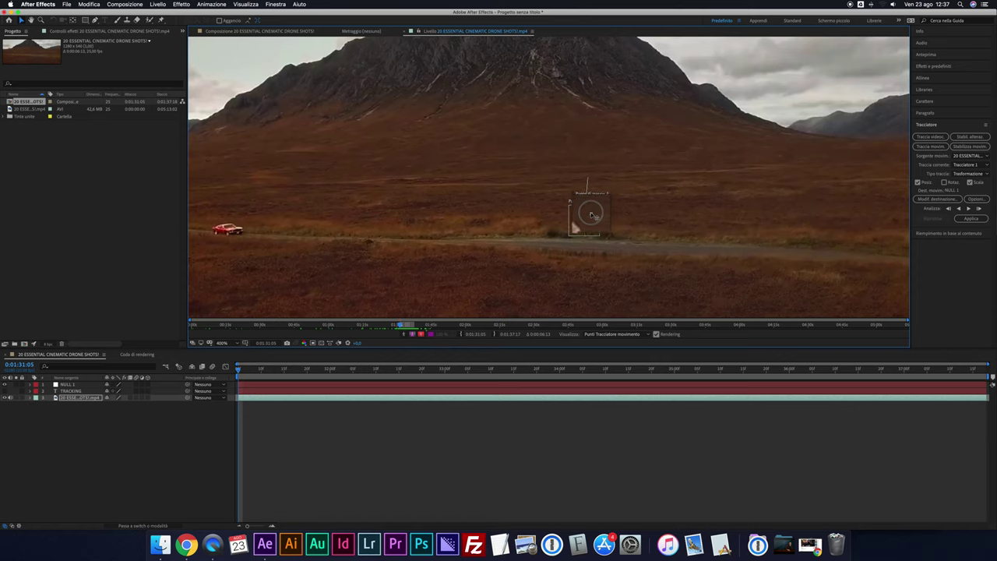
left_click_drag(585, 221, 585, 222)
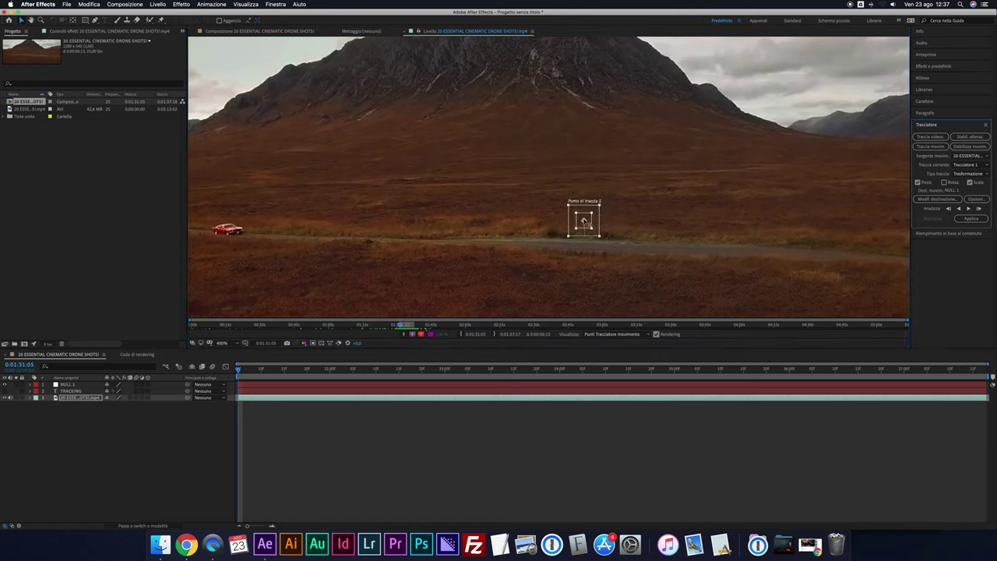
left_click(969, 209)
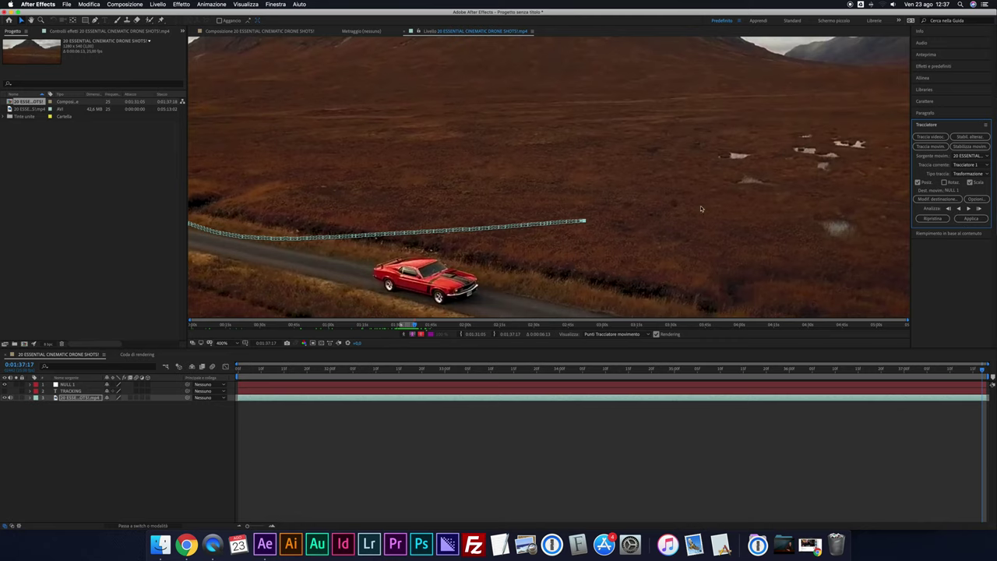
key("comma")
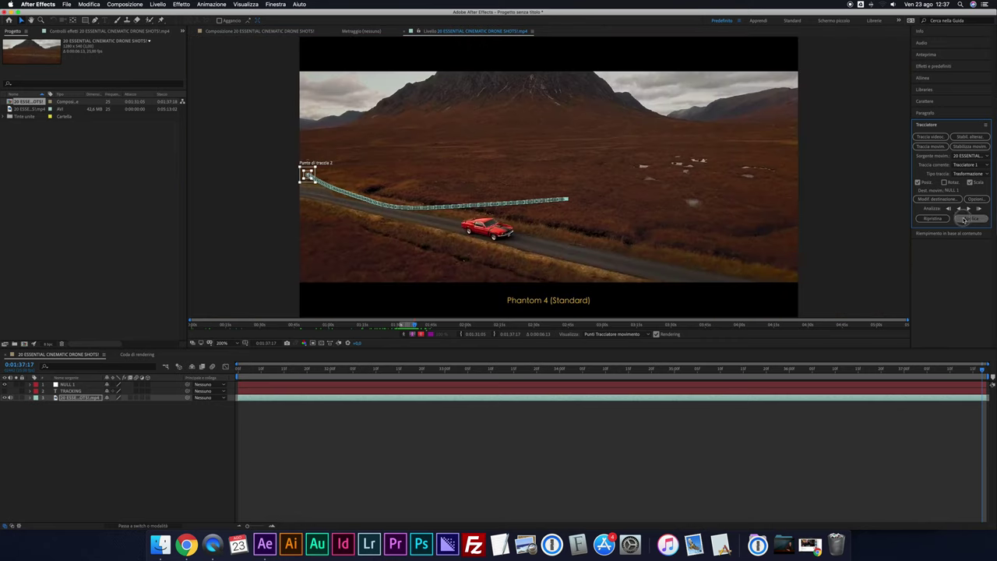
Apply the tracking data to NULL 1 in X and Y and collapse the tracker properties.
left_click(971, 218)
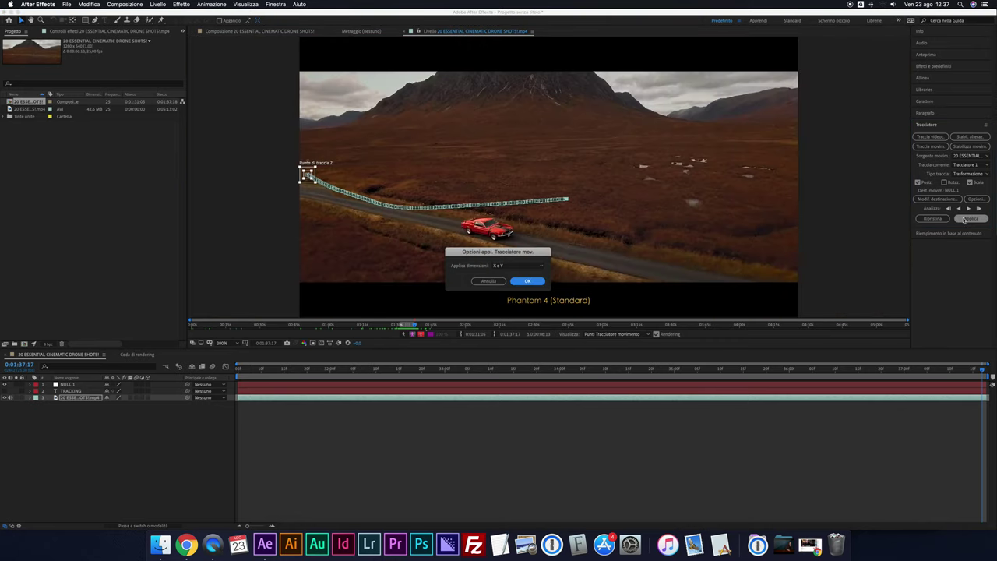
left_click(527, 282)
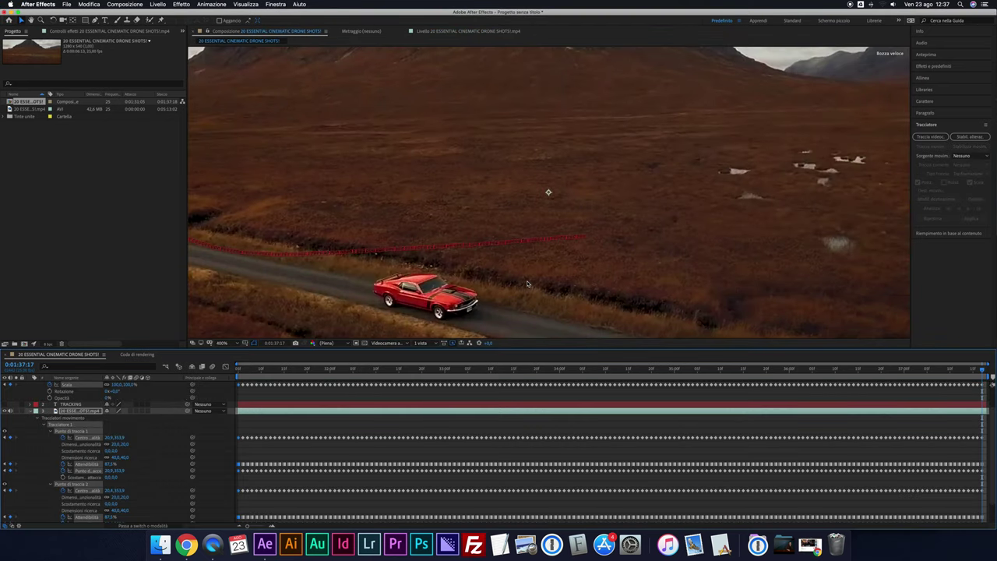
scroll(72, 412, "down", 1)
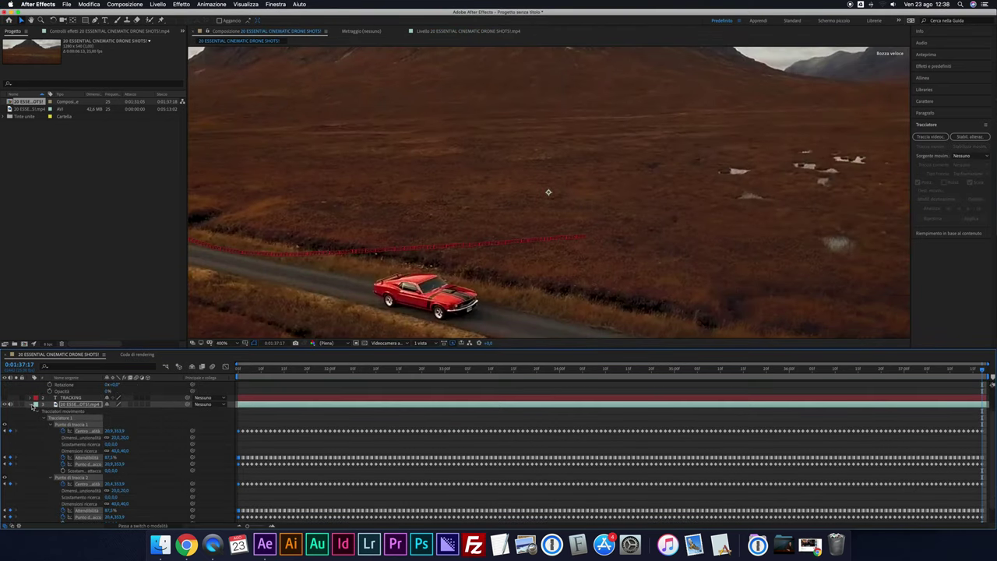
key("u")
Check NULL 1's new keyframes and the clip's tracker, then zoom the composition to 200%.
left_click(44, 417)
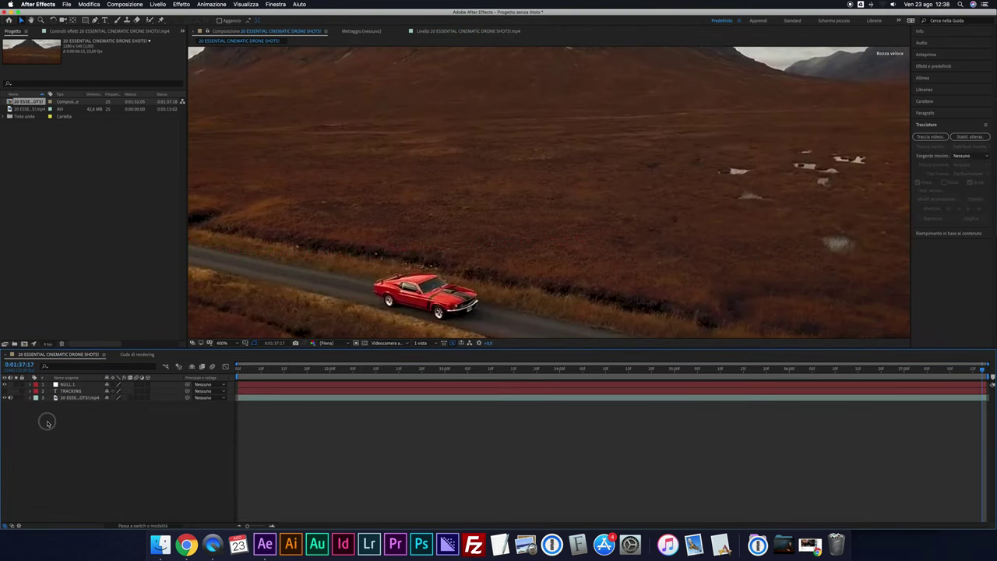
left_click(31, 385)
left_click(31, 385)
left_click(31, 398)
scroll(31, 400, "down", 2)
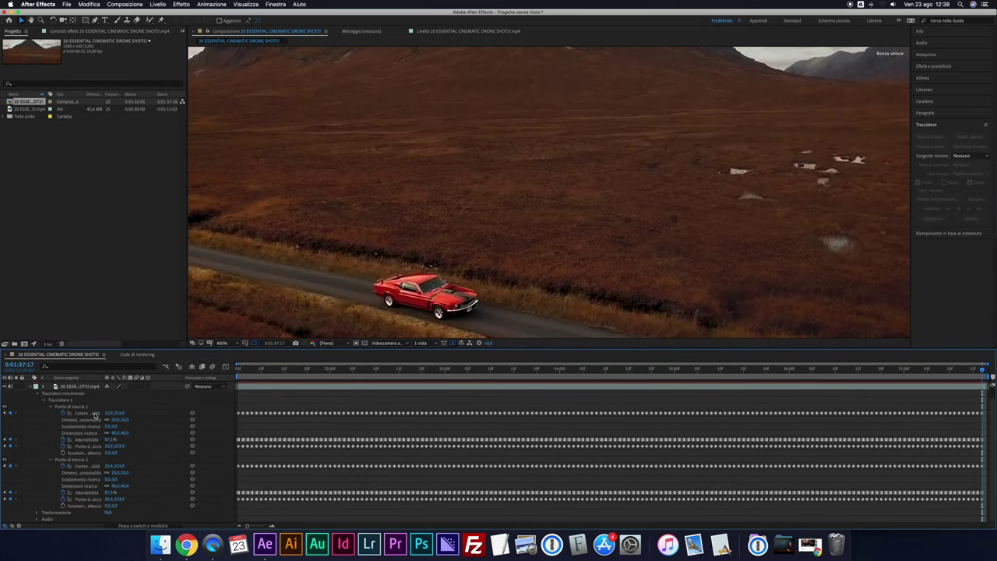
left_click(31, 389)
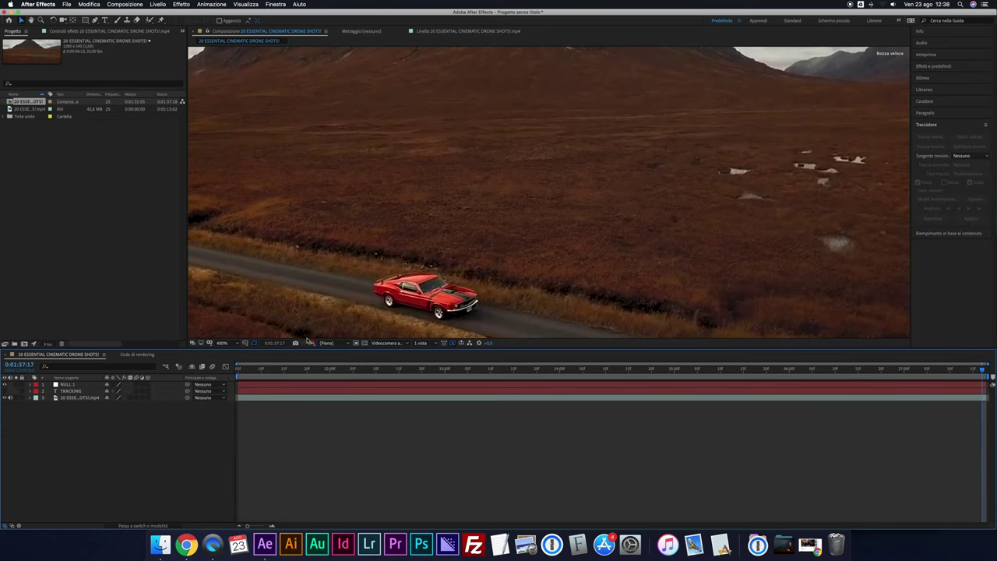
key("comma")
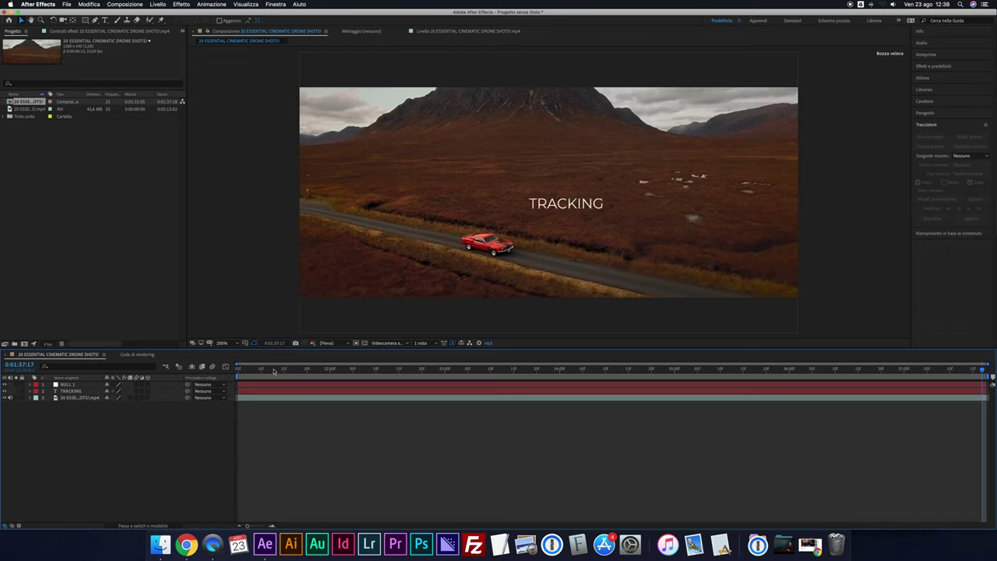
Preview the tracked composition from the start, stop it, and select the TRACKING layer.
key("Home")
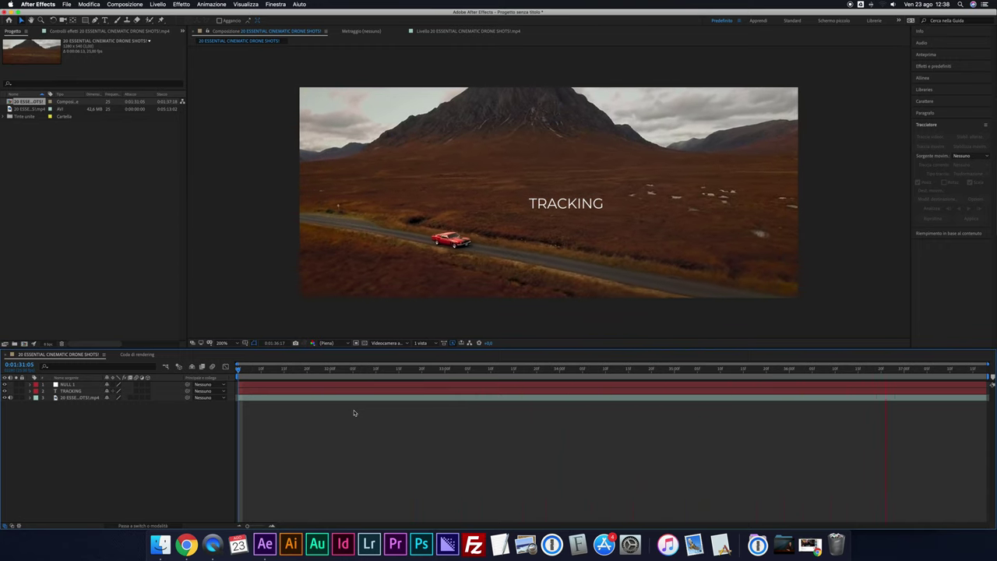
key("space")
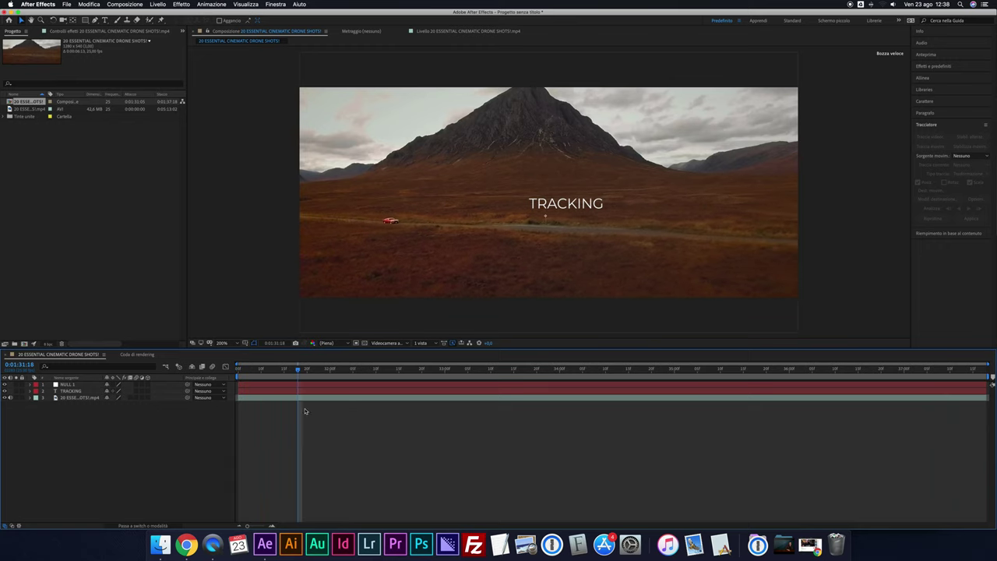
left_click(72, 391)
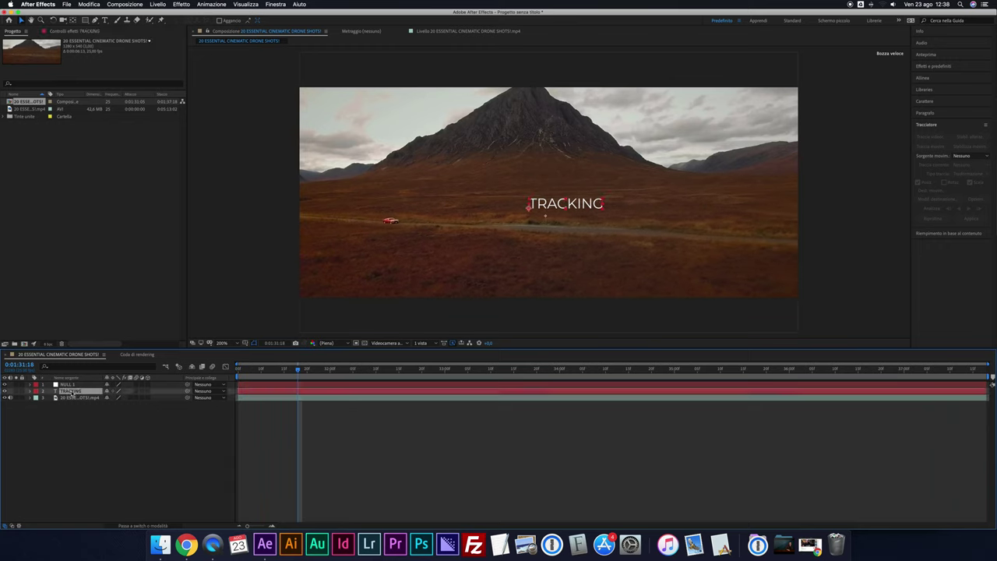
Parent the TRACKING text layer to NULL 1, then at the shot's start shift the text slightly left.
left_click_drag(188, 392, 69, 387)
left_click_drag(296, 372, 230, 371)
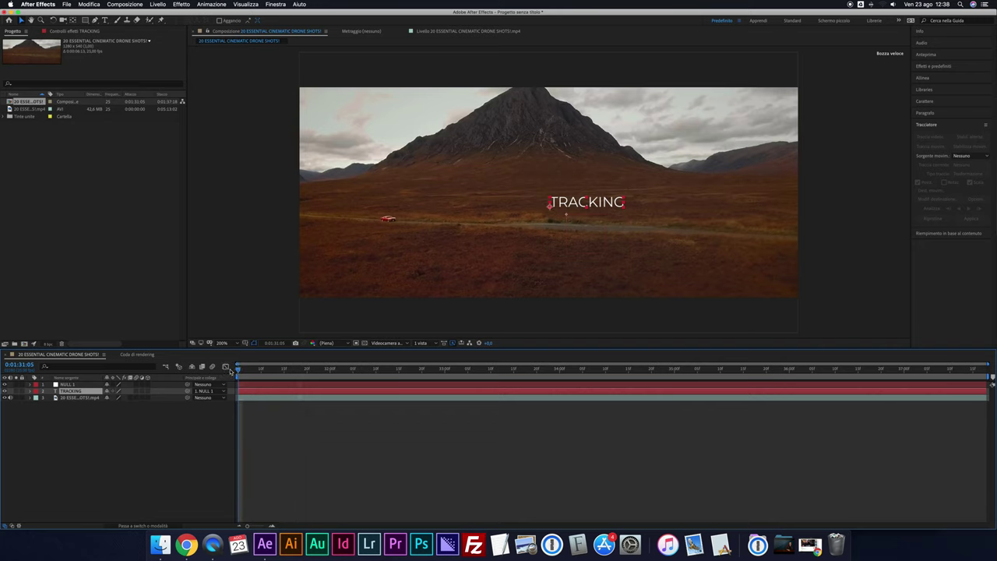
left_click_drag(607, 202, 591, 203)
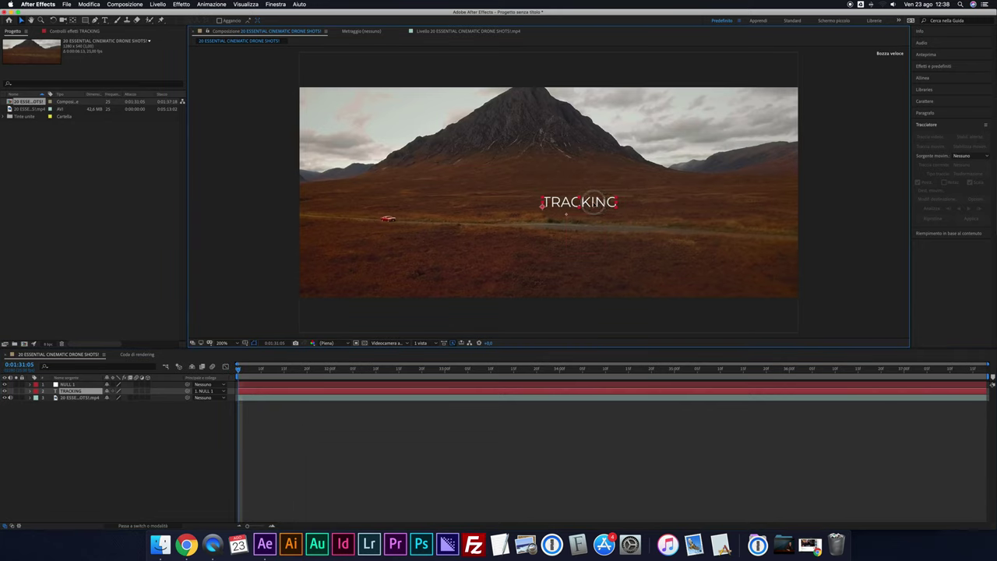